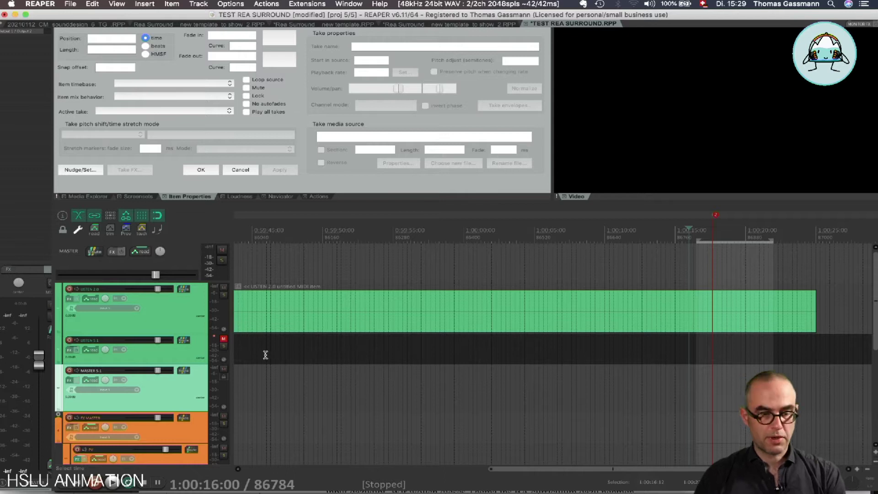
{"action": "scroll", "coordinate": [165, 386], "scroll_direction": "down", "scroll_amount": 5}
{"action": "scroll", "coordinate": [164, 389], "scroll_direction": "down", "scroll_amount": 5}
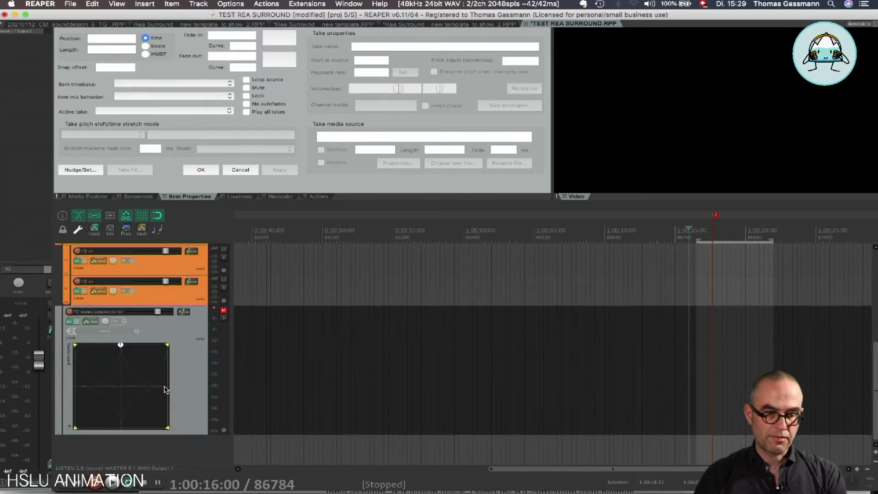
Show the signal generator track's JS: Pink Noise Generator settings, then briefly unmute and re-mute the track.
{"action": "left_click", "coordinate": [70, 321]}
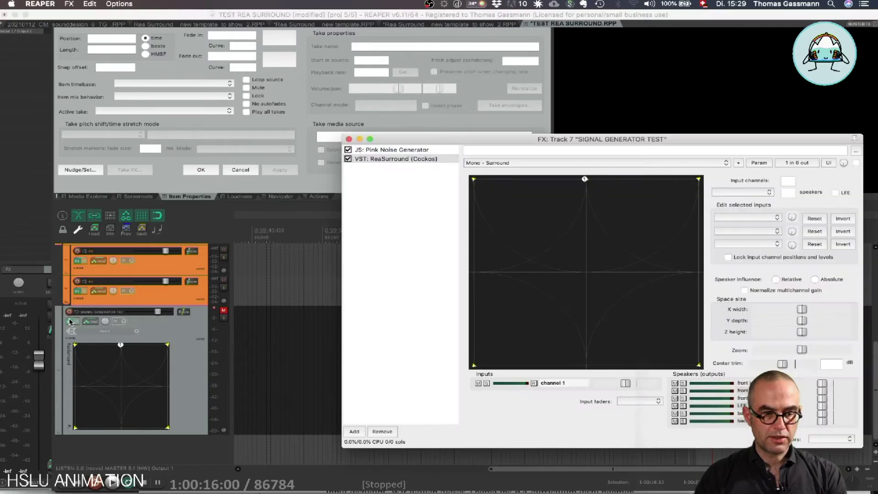
{"action": "left_click", "coordinate": [382, 150]}
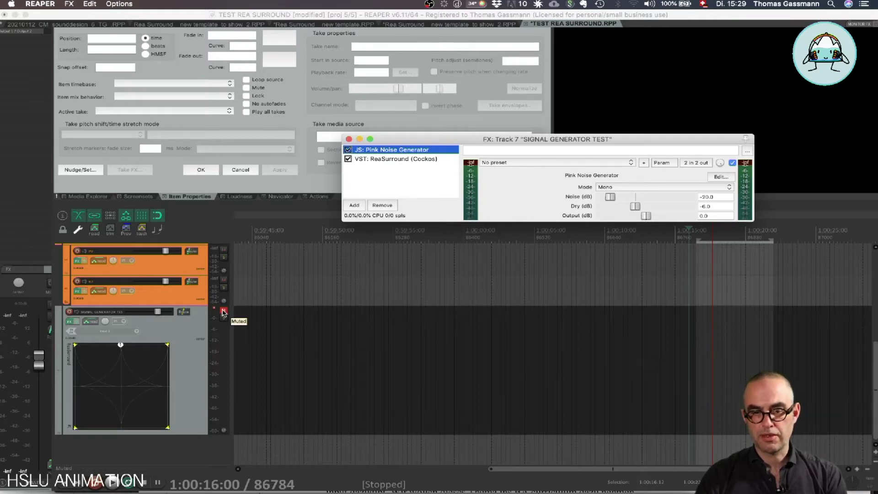
{"action": "left_click", "coordinate": [223, 314]}
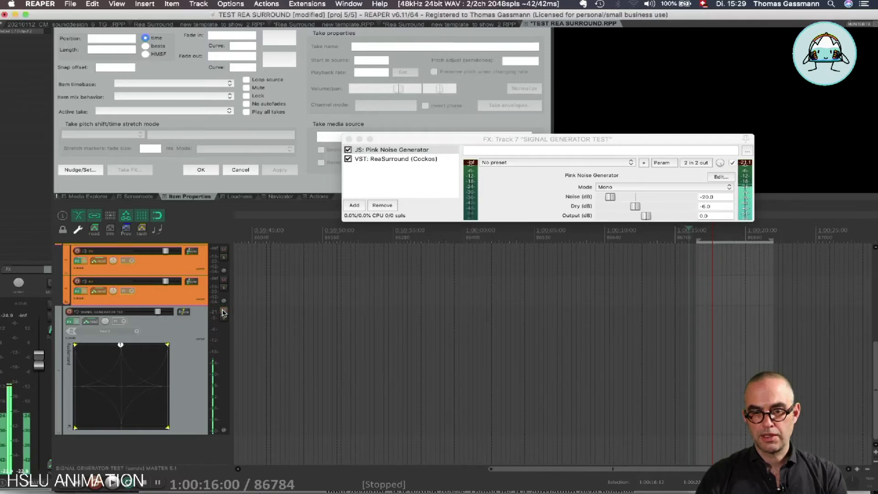
{"action": "left_click", "coordinate": [223, 313]}
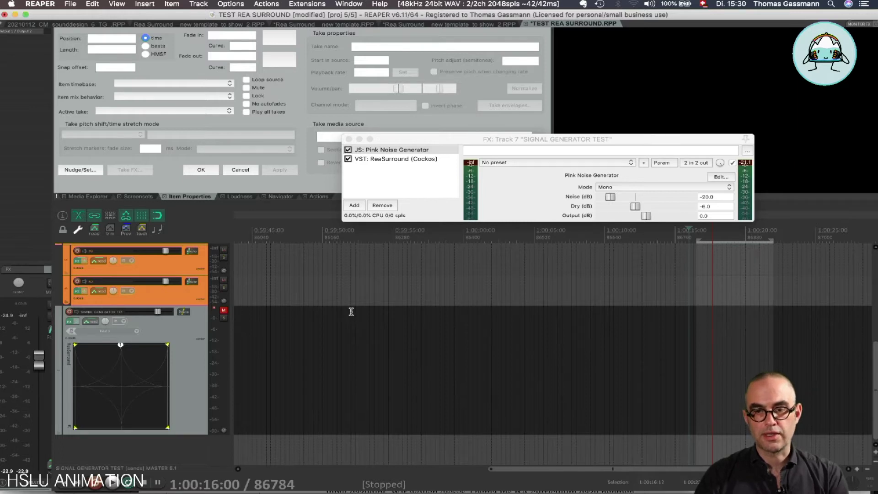
Set the Pink Noise Generator's Noise (dB) value to -36 and move the FX window higher.
{"action": "left_click", "coordinate": [611, 197]}
{"action": "left_click_drag", "start_coordinate": [611, 197], "coordinate": [603, 197]}
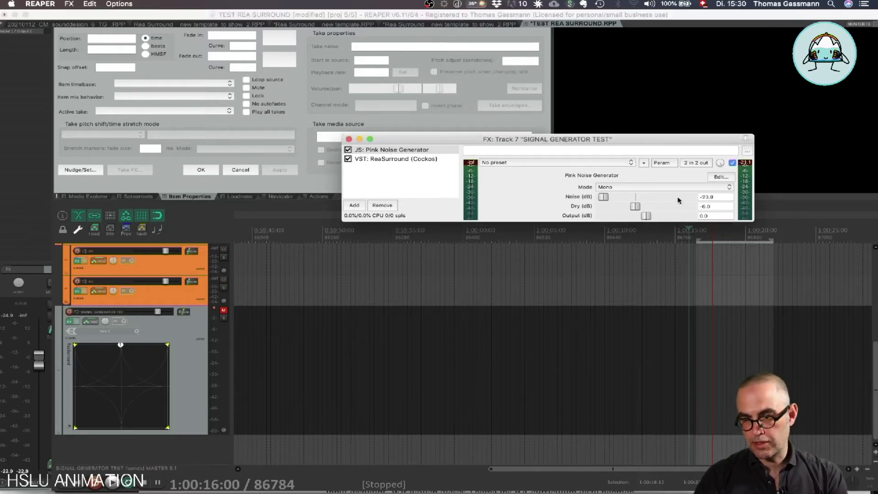
{"action": "double_click", "coordinate": [710, 197]}
{"action": "type", "text": "-"}
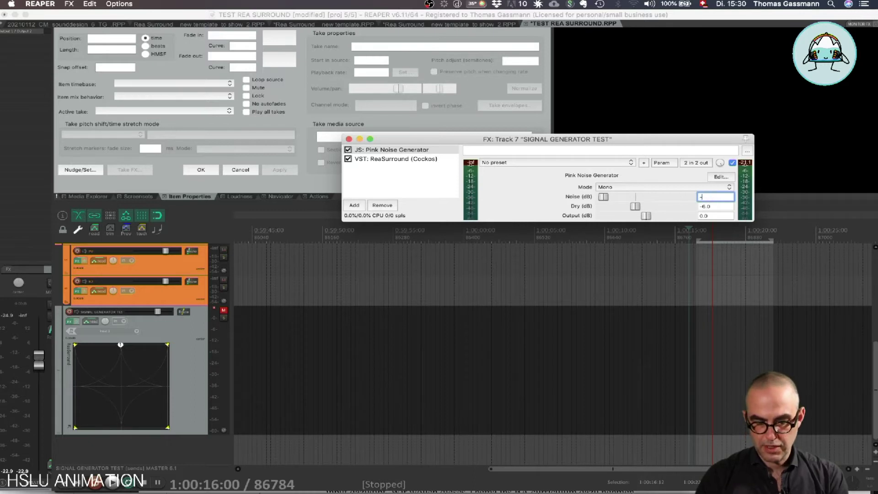
{"action": "type", "text": "3"}
{"action": "key", "text": "Return"}
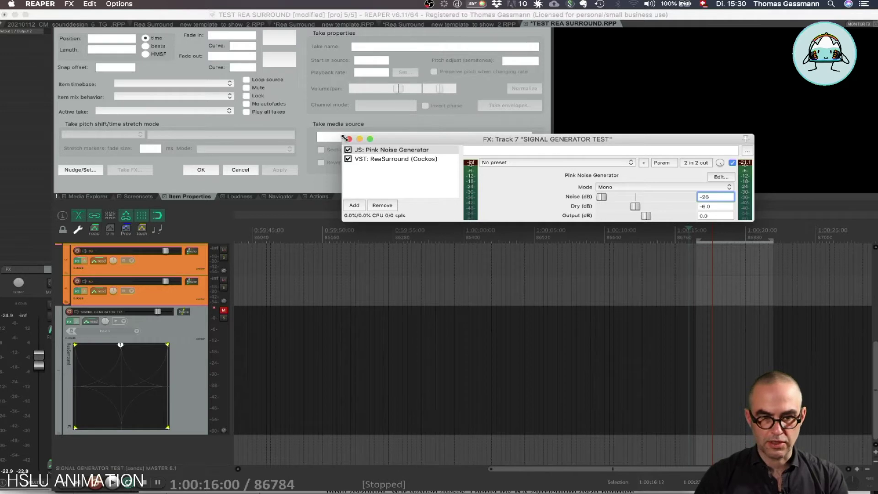
{"action": "left_click_drag", "start_coordinate": [400, 135], "coordinate": [157, 54]}
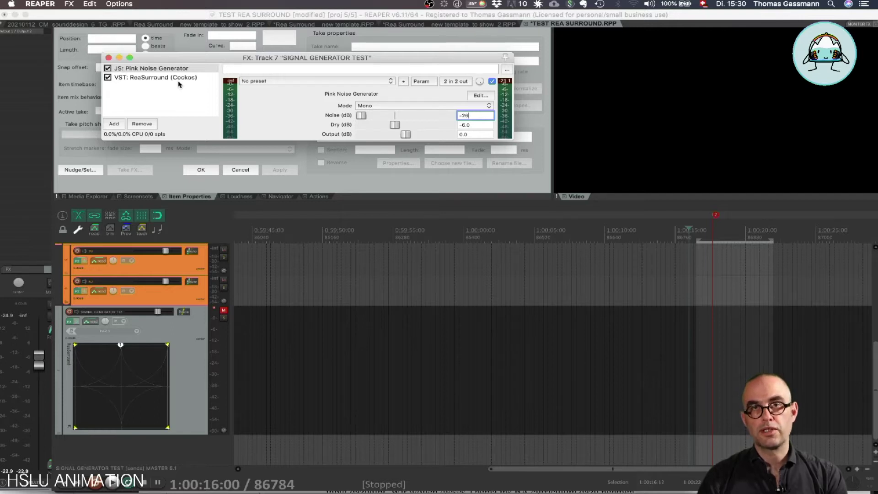
Display VST: ReaSurround (Cockos) in the FX chain and open its preset dropdown.
{"action": "left_click", "coordinate": [146, 78]}
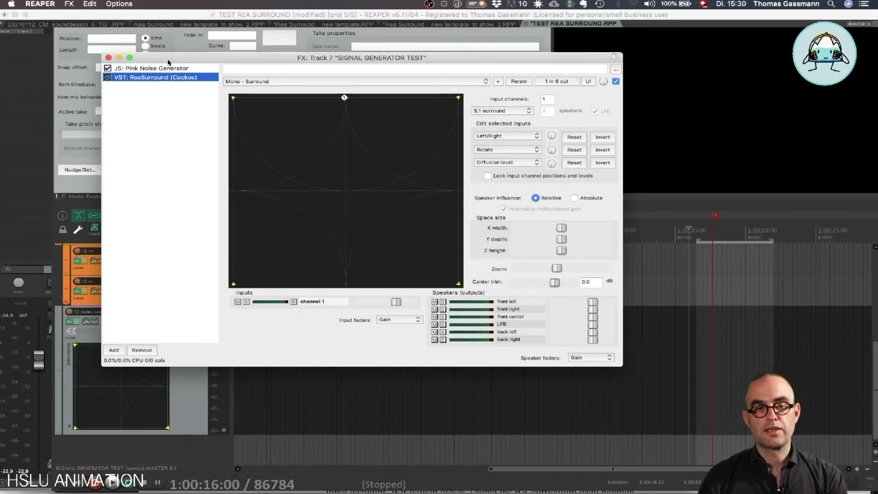
{"action": "left_click_drag", "start_coordinate": [161, 58], "coordinate": [334, 80]}
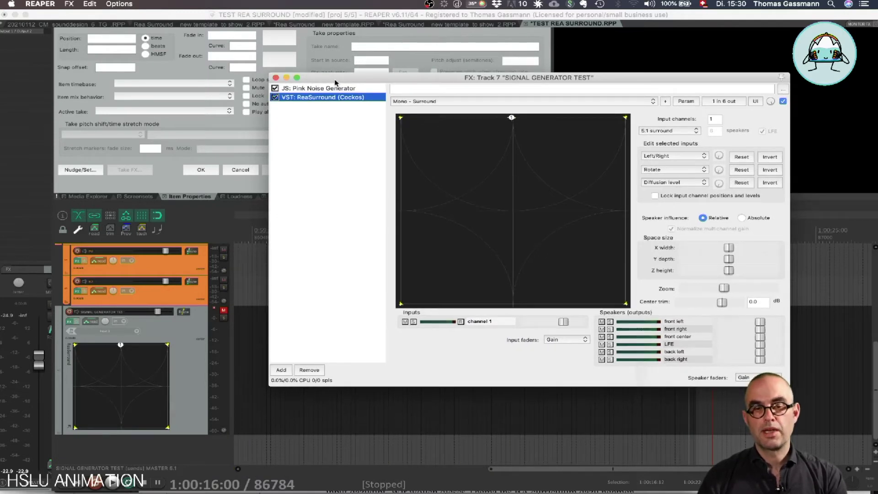
{"action": "left_click", "coordinate": [458, 102]}
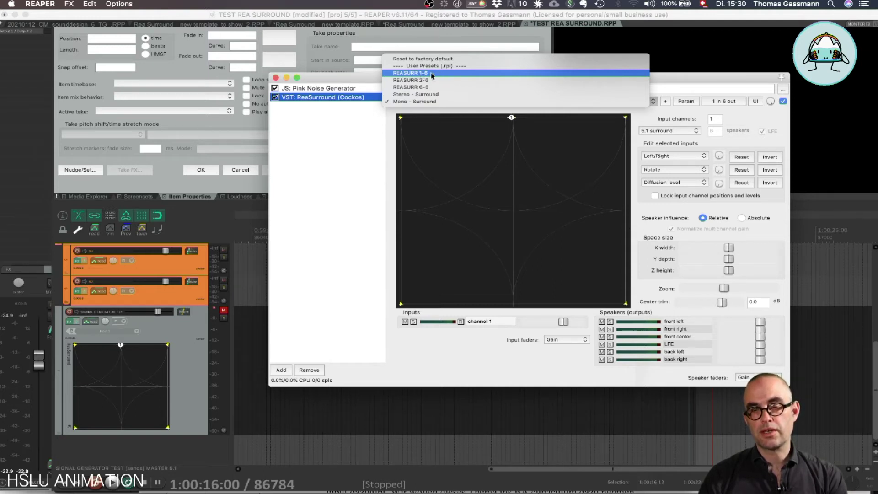
Load the REASURR 1-6 preset, select the mono input point, and reopen the preset list.
{"action": "left_click", "coordinate": [431, 73]}
{"action": "mouse_move", "coordinate": [480, 83]}
{"action": "left_mouse_down"}
{"action": "mouse_move", "coordinate": [197, 14]}
{"action": "mouse_move", "coordinate": [226, 4]}
{"action": "left_mouse_up"}
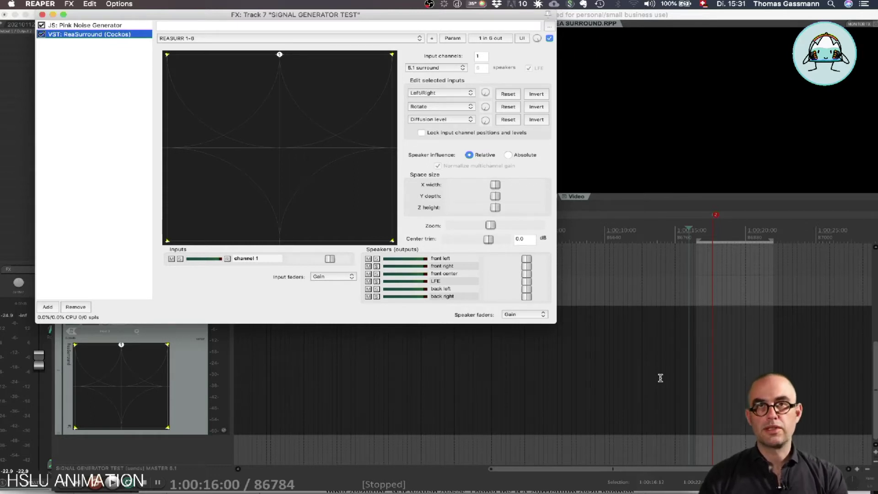
{"action": "left_click", "coordinate": [279, 56]}
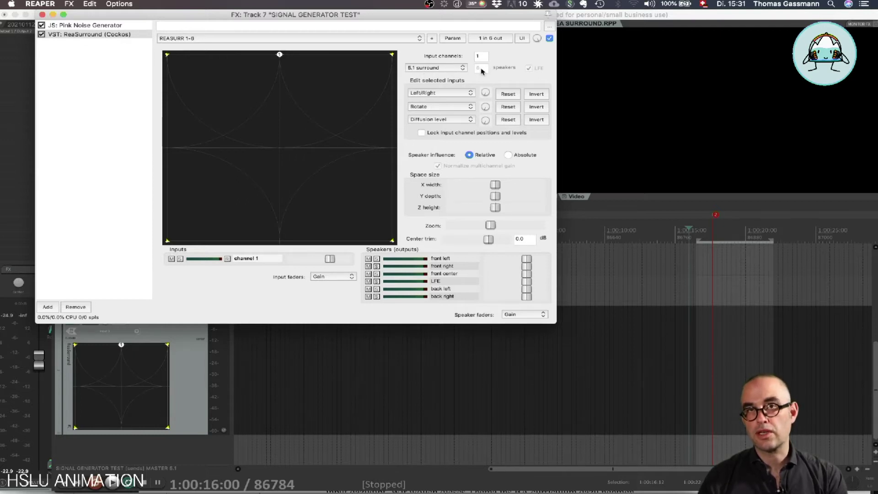
{"action": "left_click", "coordinate": [326, 38]}
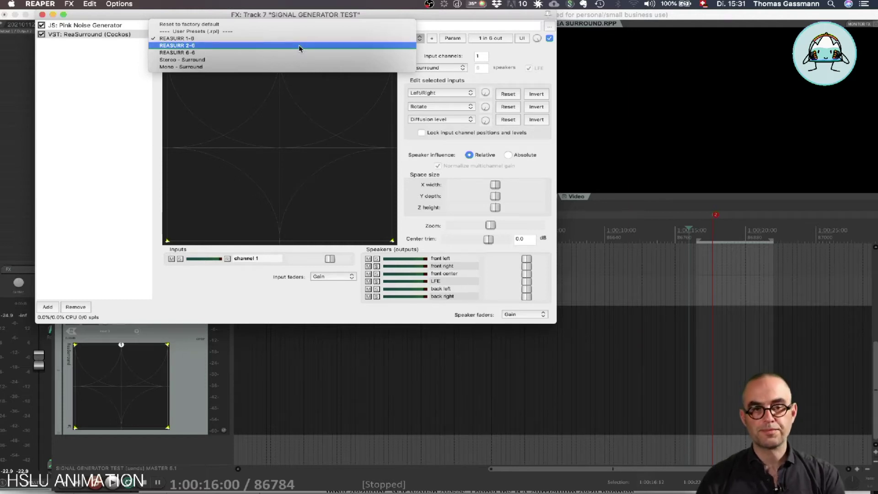
Try the two-input REASURR 2-6 preset, then return ReaSurround to REASURR 1-6.
{"action": "left_click", "coordinate": [299, 48]}
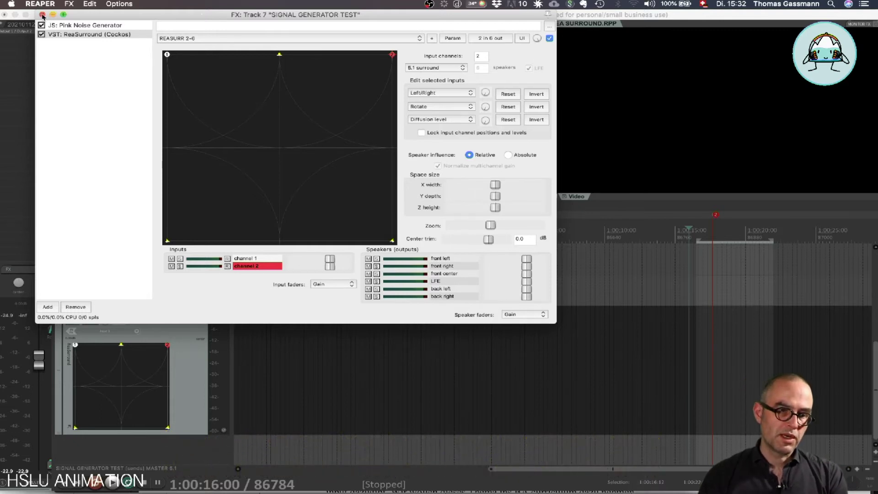
{"action": "left_click", "coordinate": [205, 39]}
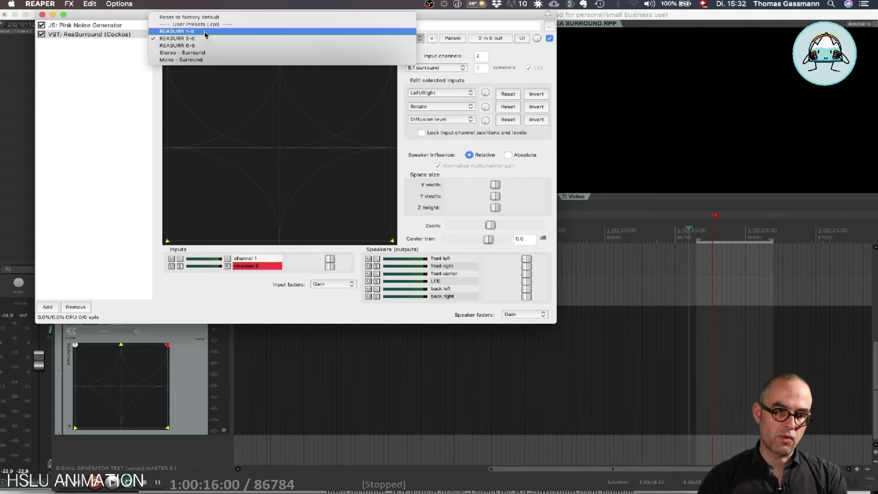
{"action": "left_click", "coordinate": [204, 32]}
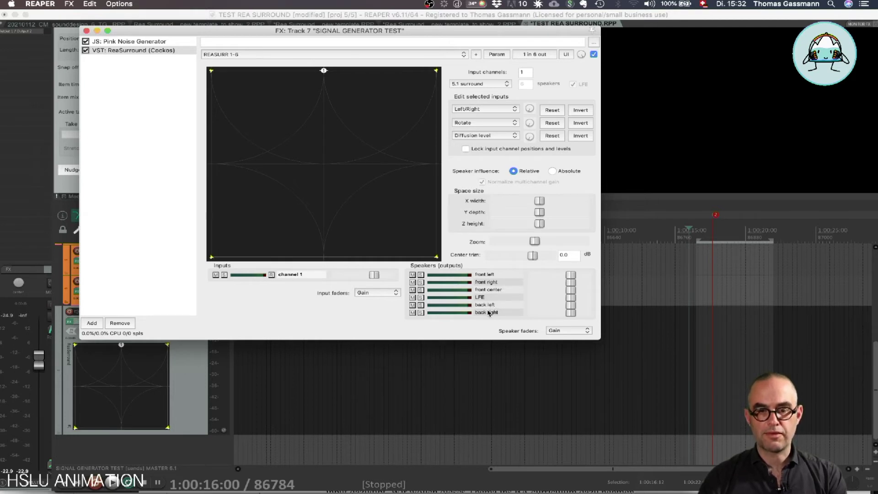
Record-arm the signal generator track so the pink noise becomes audible.
{"action": "left_click_drag", "start_coordinate": [381, 32], "coordinate": [359, 40]}
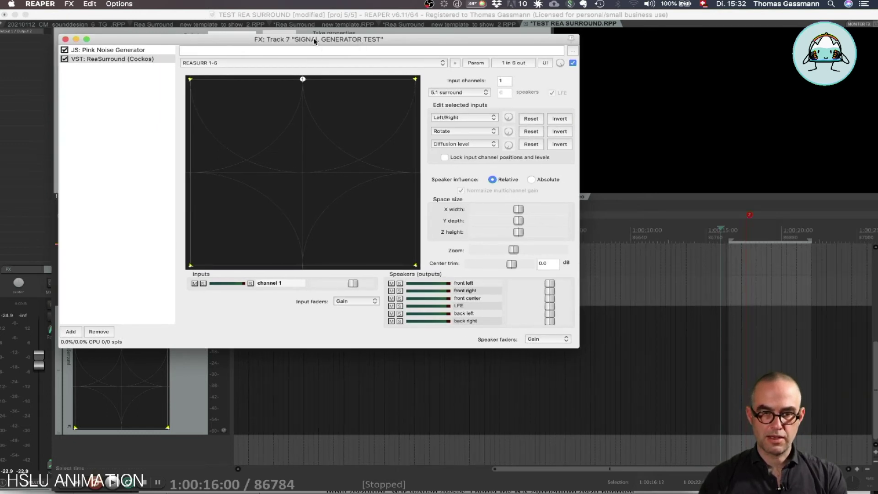
{"action": "left_click_drag", "start_coordinate": [318, 40], "coordinate": [493, 40]}
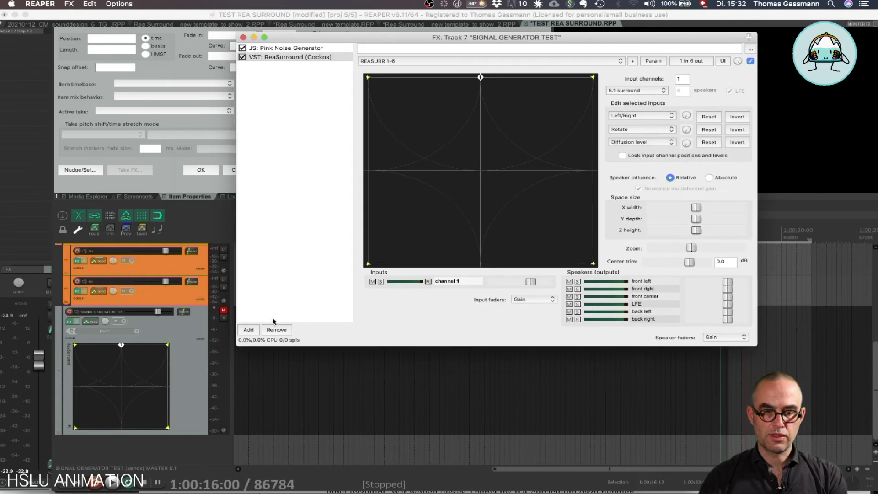
{"action": "left_click", "coordinate": [224, 313]}
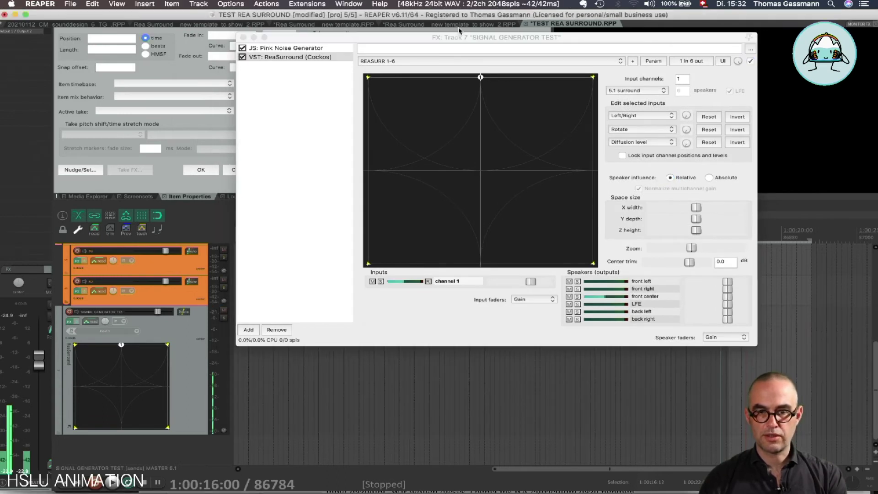
{"action": "left_click_drag", "start_coordinate": [467, 37], "coordinate": [291, 63]}
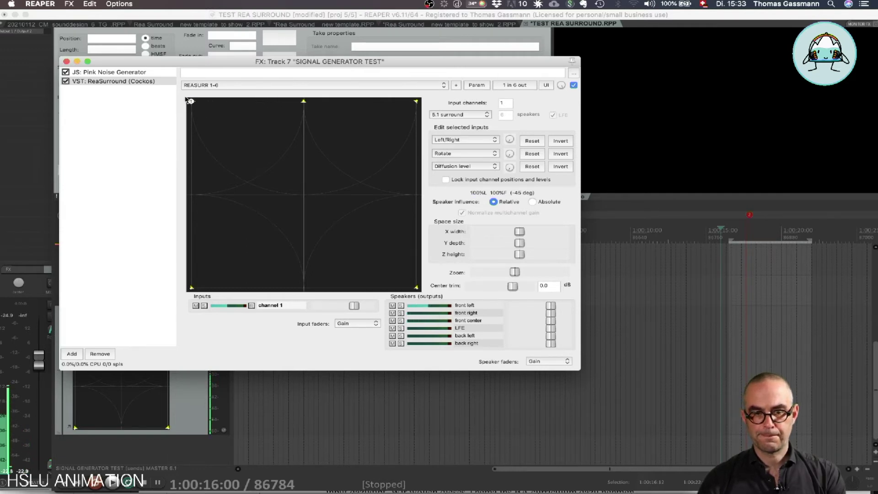
Pan the noise input toward front right, then to the back left corner.
{"action": "mouse_move", "coordinate": [191, 102]}
{"action": "left_mouse_down"}
{"action": "mouse_move", "coordinate": [417, 101]}
{"action": "mouse_move", "coordinate": [416, 286]}
{"action": "left_mouse_up"}
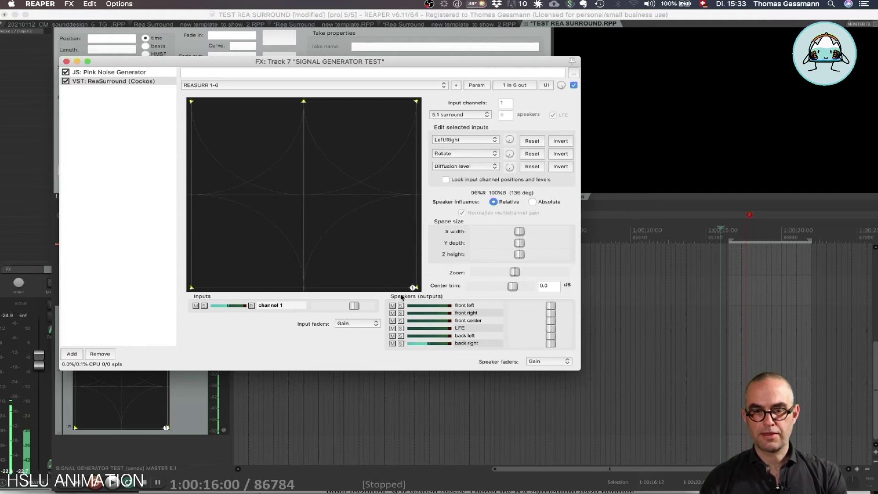
{"action": "mouse_move", "coordinate": [417, 286]}
{"action": "left_mouse_down"}
{"action": "mouse_move", "coordinate": [191, 287]}
{"action": "mouse_move", "coordinate": [190, 107]}
{"action": "mouse_move", "coordinate": [154, 233]}
{"action": "mouse_move", "coordinate": [124, 98]}
{"action": "mouse_move", "coordinate": [304, 102]}
{"action": "left_mouse_up"}
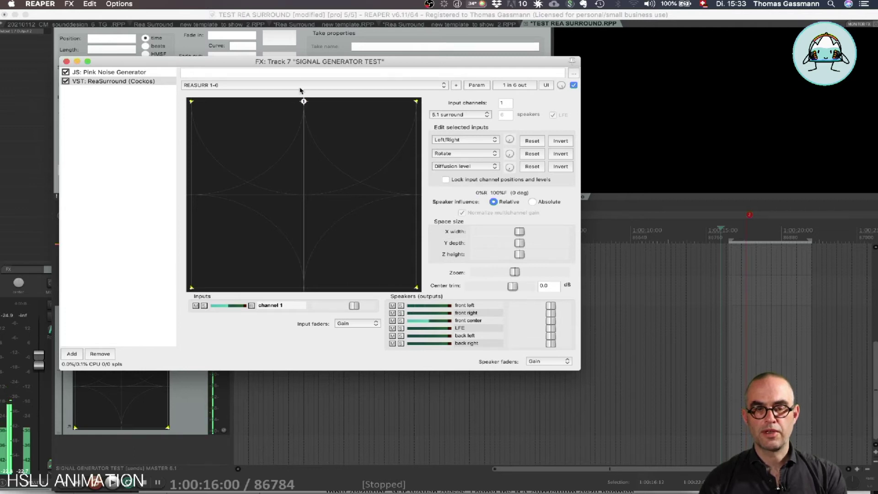
{"action": "left_click_drag", "start_coordinate": [287, 64], "coordinate": [531, 110]}
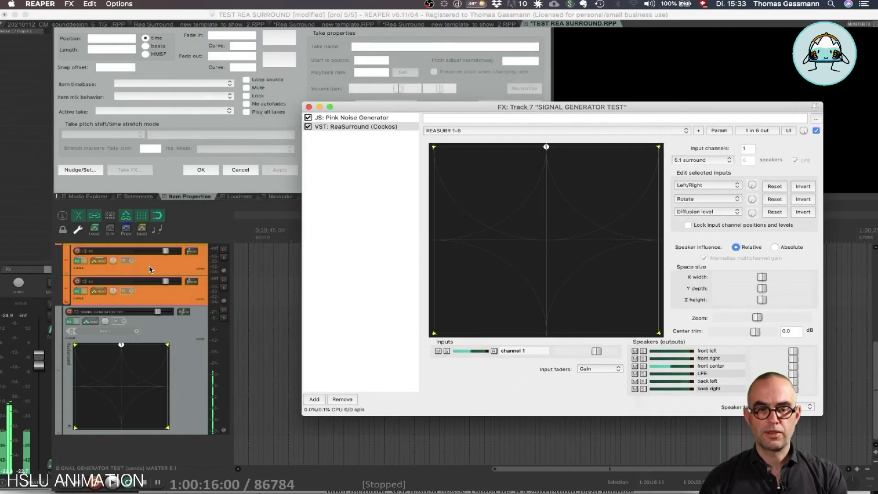
{"action": "scroll", "coordinate": [150, 268], "scroll_direction": "up", "scroll_amount": 5}
{"action": "scroll", "coordinate": [150, 269], "scroll_direction": "up", "scroll_amount": 3}
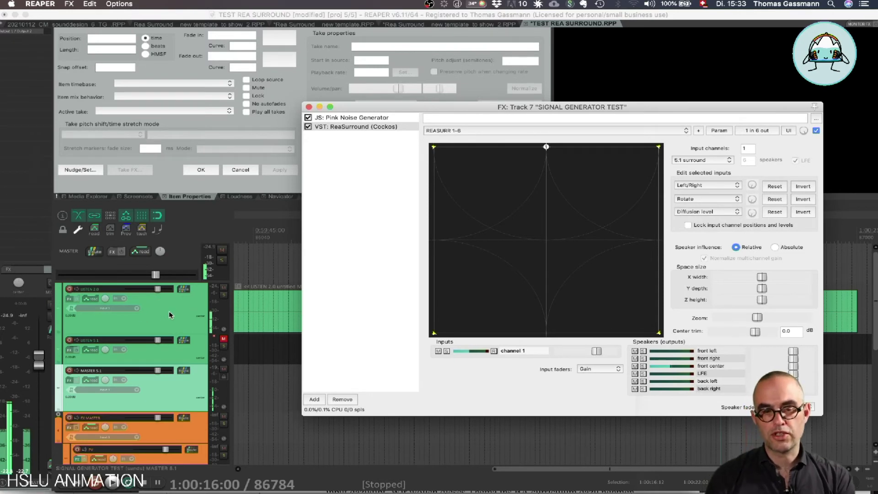
Mute LISTEN 2.0, unmute LISTEN 5.1, and pan the noise front-left then back to front centre.
{"action": "left_click", "coordinate": [224, 290]}
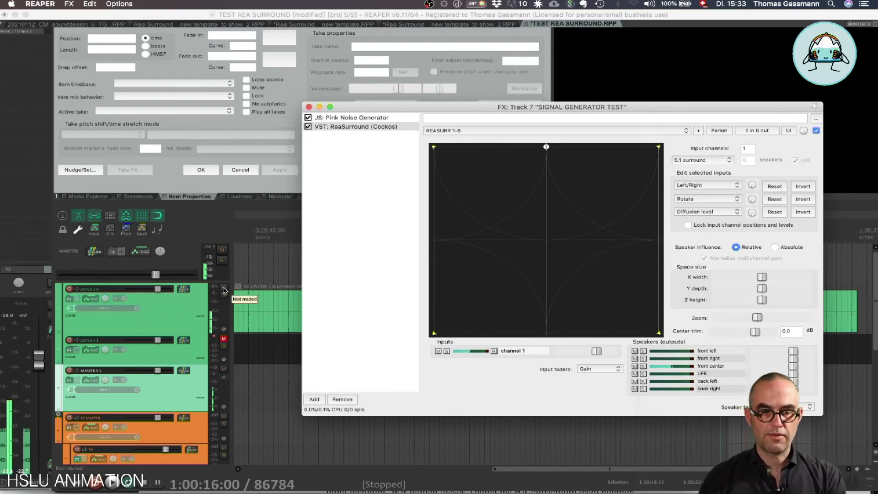
{"action": "left_click", "coordinate": [224, 340]}
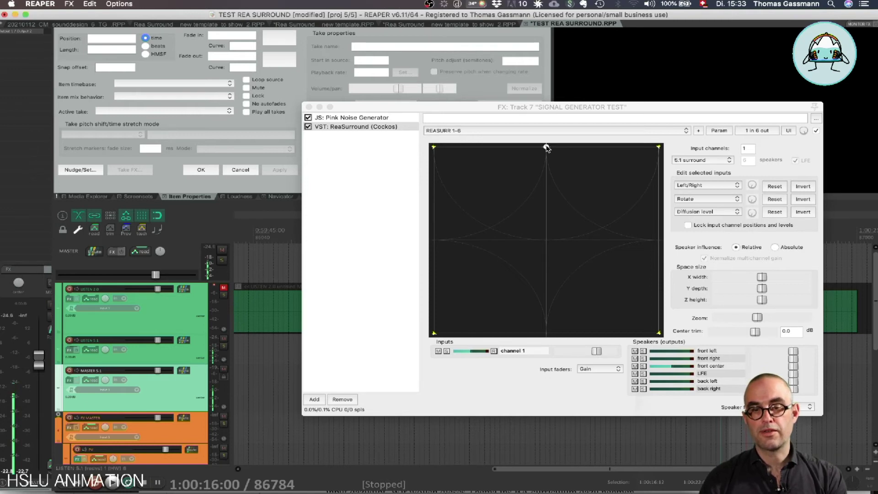
{"action": "mouse_move", "coordinate": [547, 148]}
{"action": "left_mouse_down"}
{"action": "mouse_move", "coordinate": [450, 145]}
{"action": "mouse_move", "coordinate": [639, 147]}
{"action": "mouse_move", "coordinate": [660, 332]}
{"action": "mouse_move", "coordinate": [386, 251]}
{"action": "left_mouse_up"}
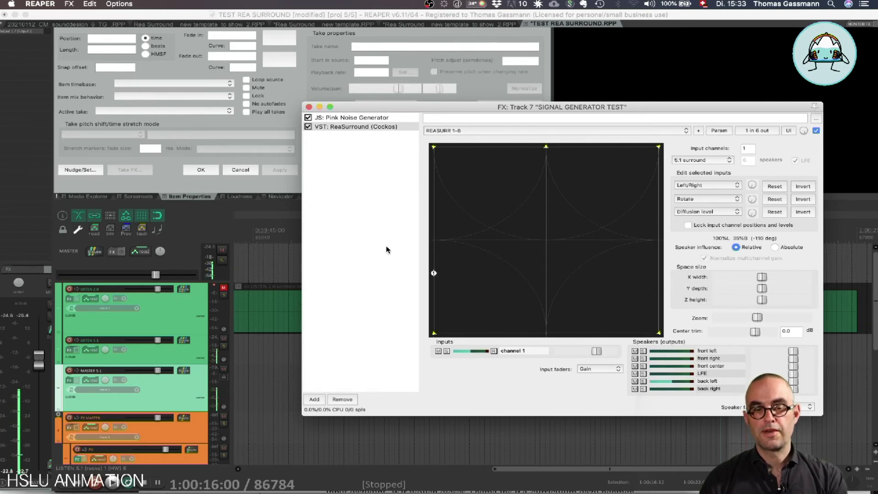
{"action": "left_click_drag", "start_coordinate": [434, 273], "coordinate": [546, 146]}
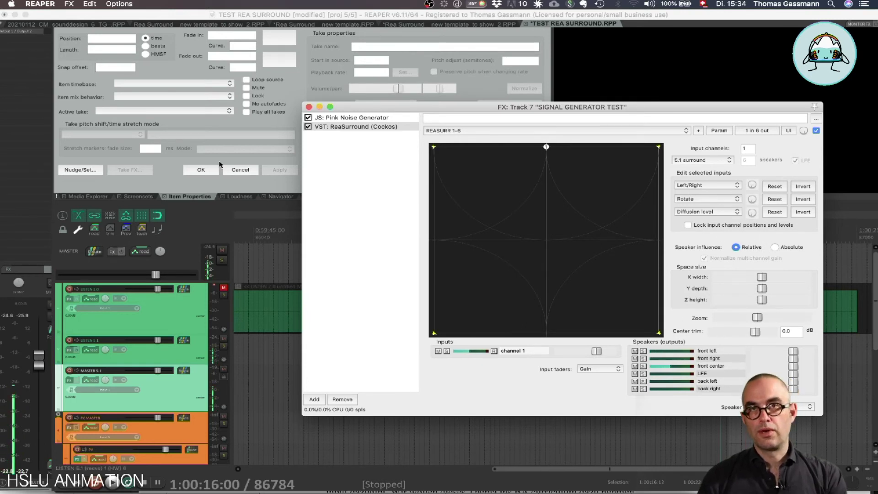
{"action": "left_click_drag", "start_coordinate": [358, 107], "coordinate": [290, 74]}
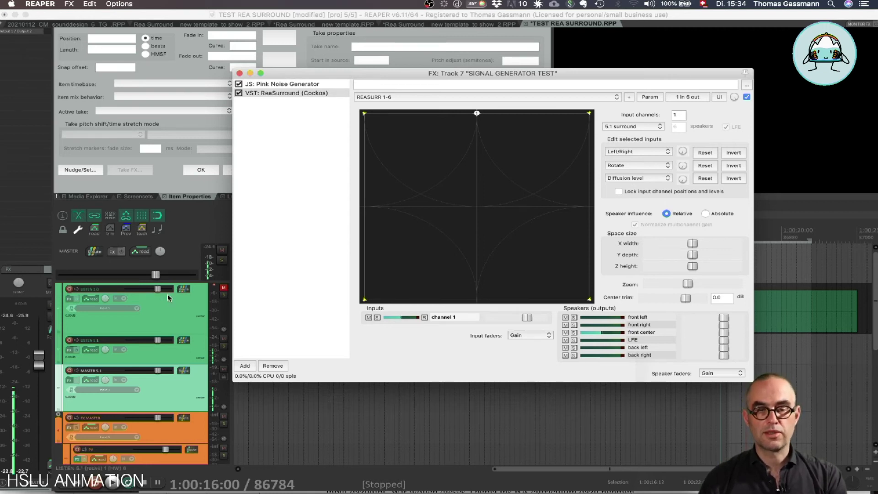
Alternate mutes between LISTEN 5.1 and LISTEN 2.0, ending with both tracks muted.
{"action": "left_click", "coordinate": [224, 340]}
{"action": "left_click", "coordinate": [224, 289]}
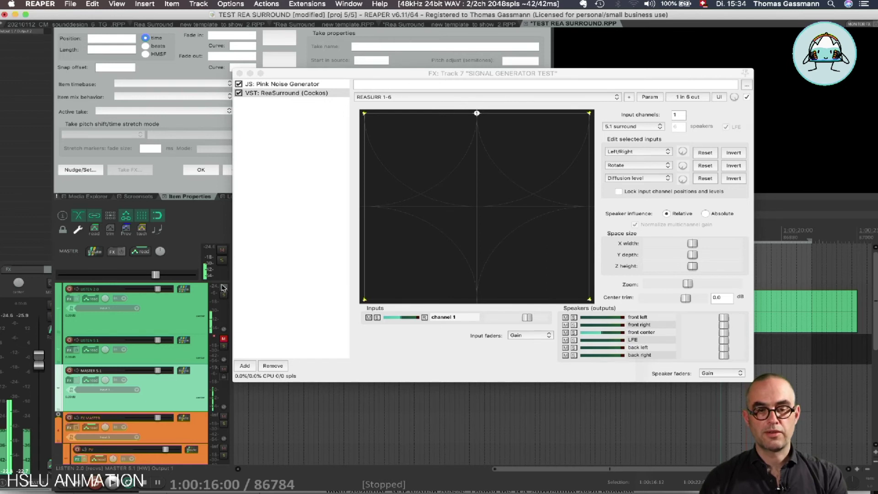
{"action": "left_click", "coordinate": [223, 289]}
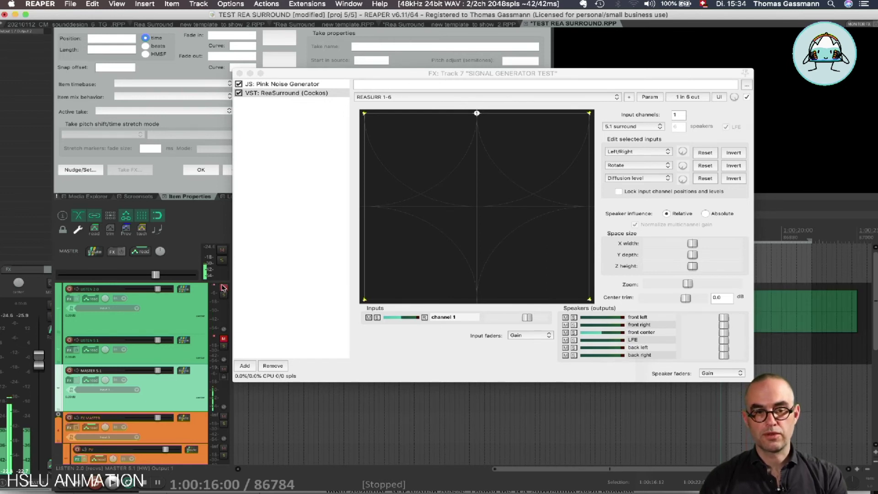
{"action": "left_click", "coordinate": [224, 340]}
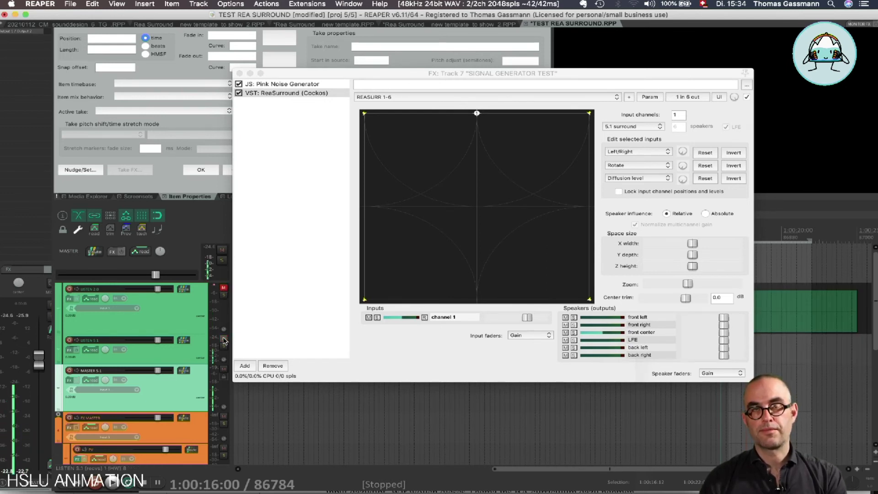
{"action": "left_click", "coordinate": [223, 340]}
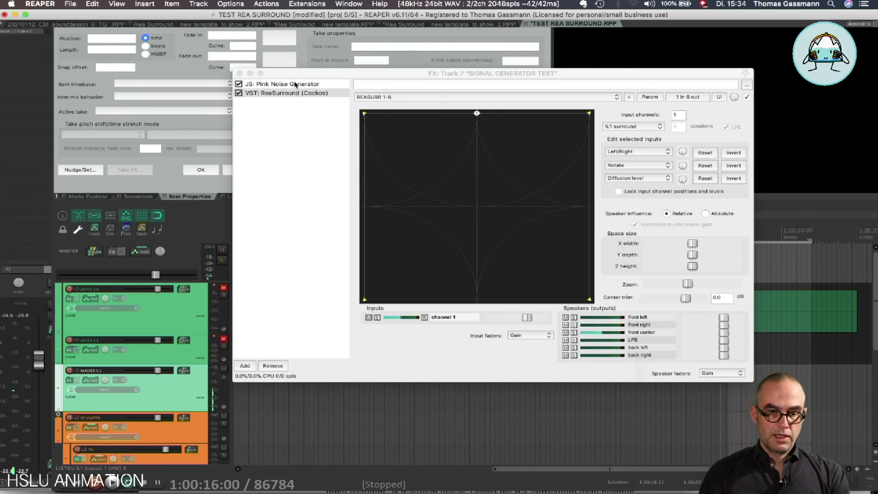